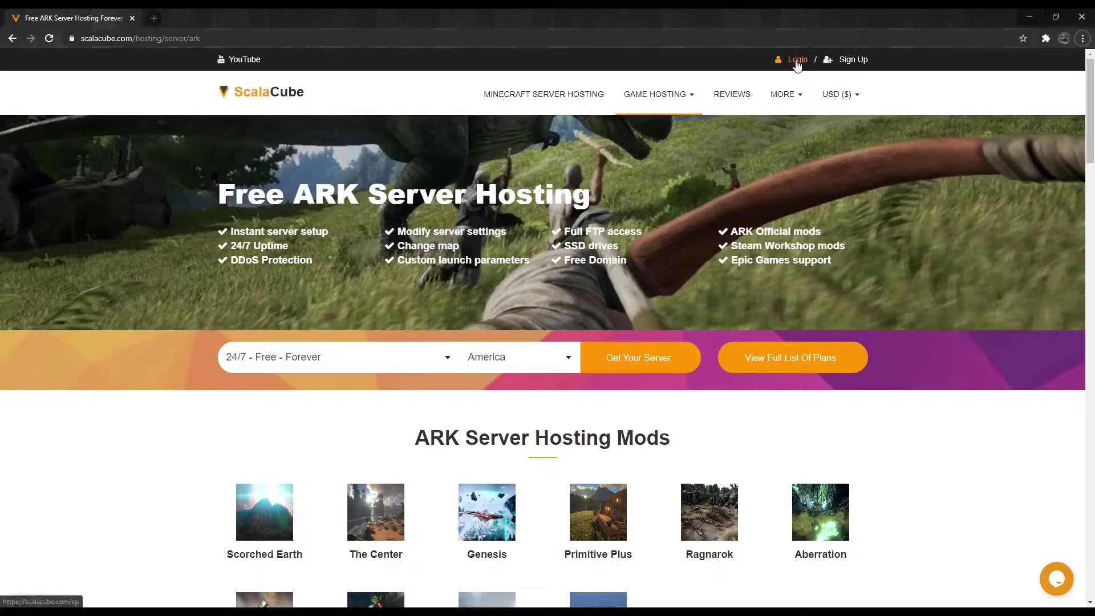
# Log in and open the ARK: Survival Evolved server under the Omicron 4582 plan.
pyautogui.click(796, 62)
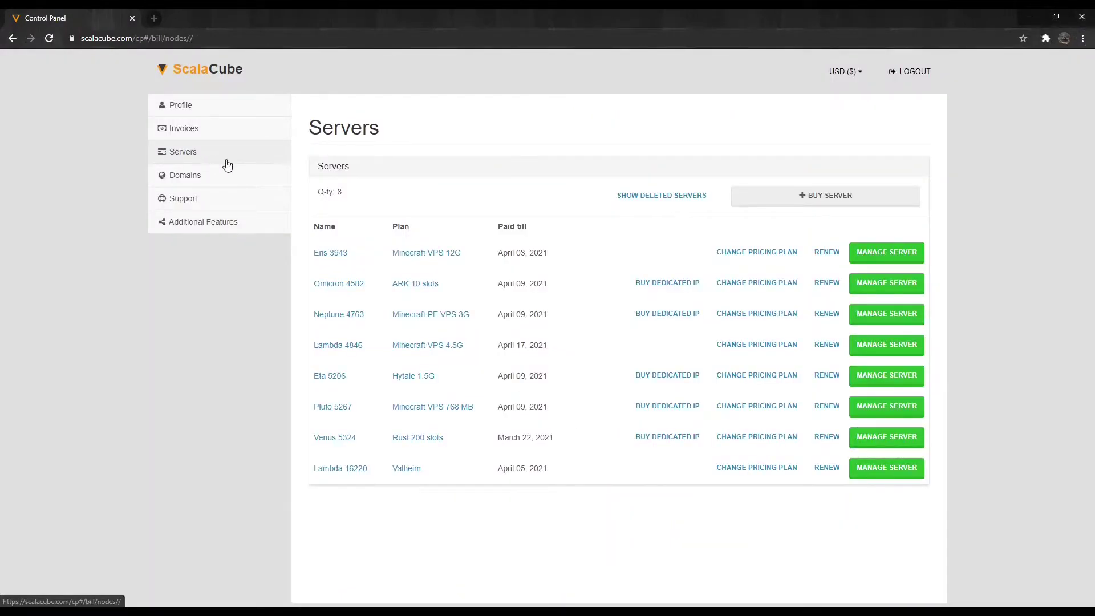
pyautogui.click(882, 293)
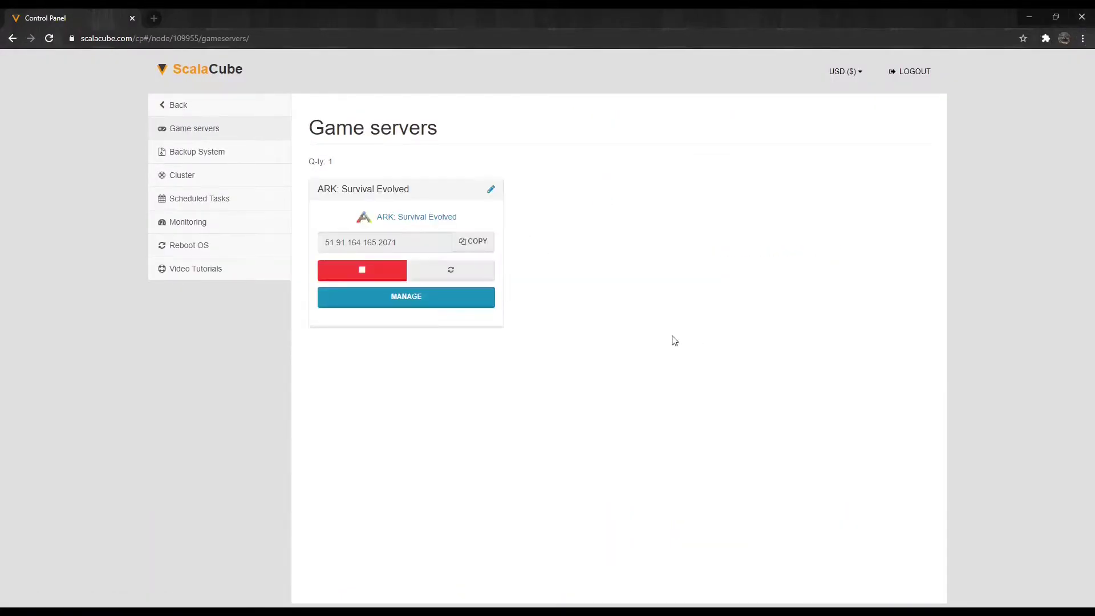
pyautogui.click(409, 304)
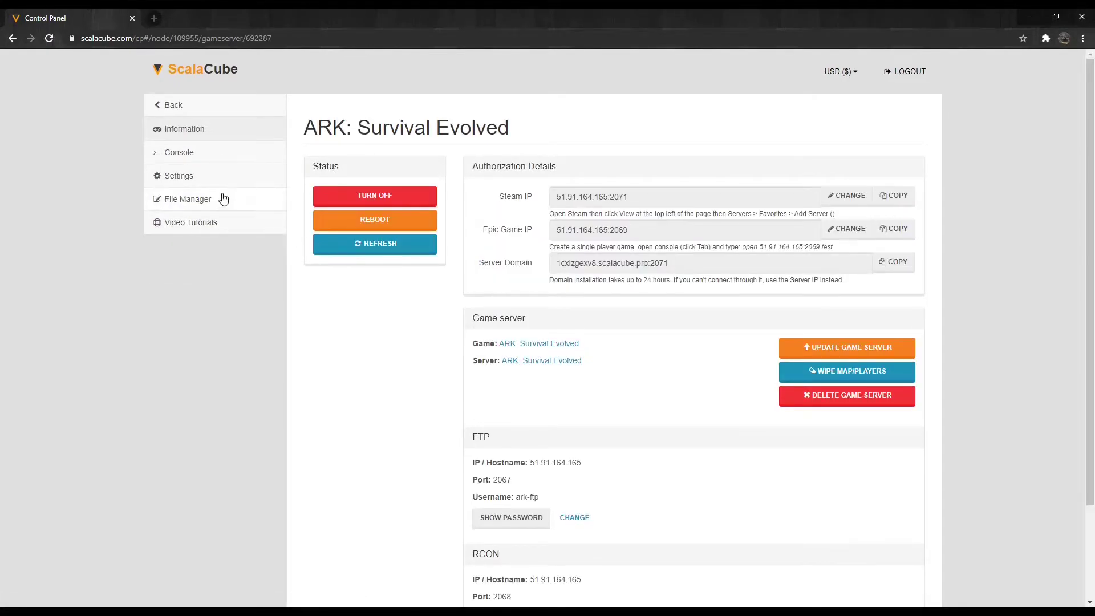
# In the server settings, choose Crossplay in the Crossplay dropdown, save, and reboot the server.
pyautogui.click(205, 186)
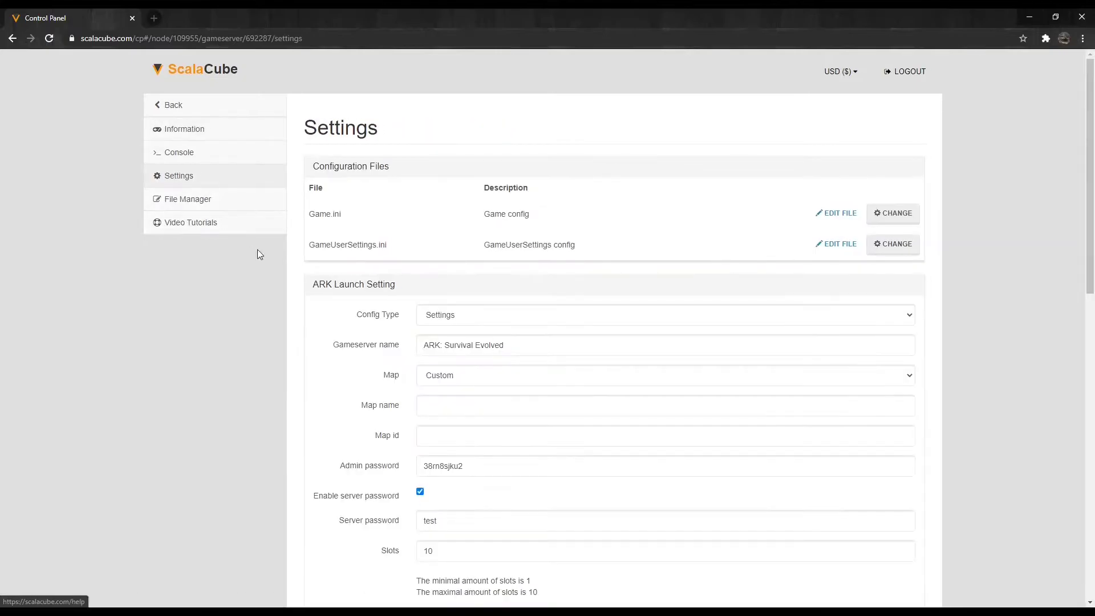
pyautogui.scroll(-3, 285, 292)
pyautogui.scroll(-3, 284, 292)
pyautogui.scroll(-1, 285, 292)
pyautogui.click(442, 317)
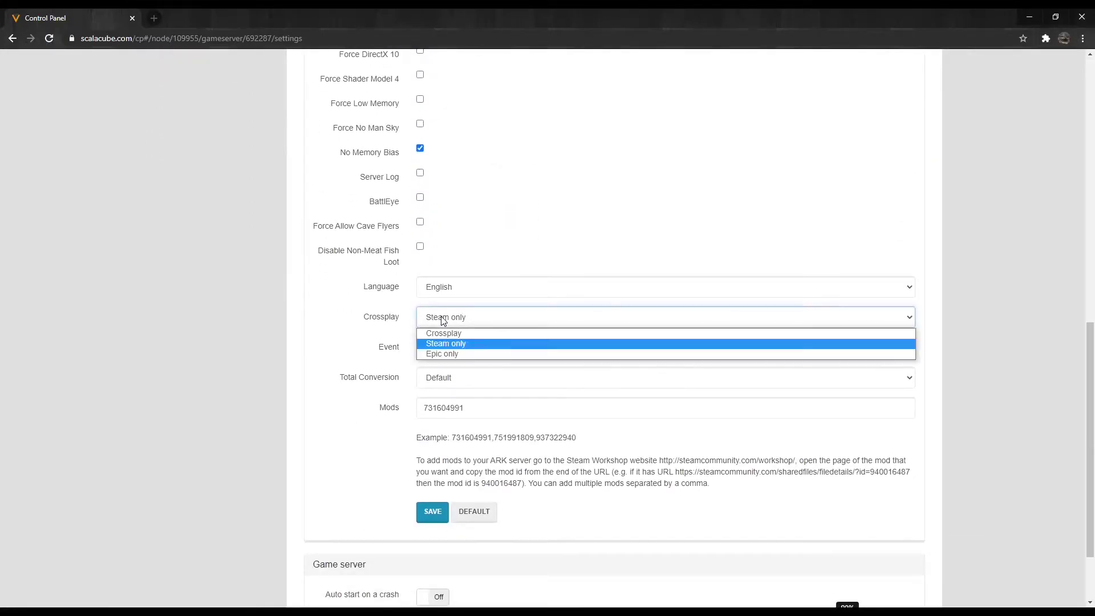
pyautogui.click(444, 333)
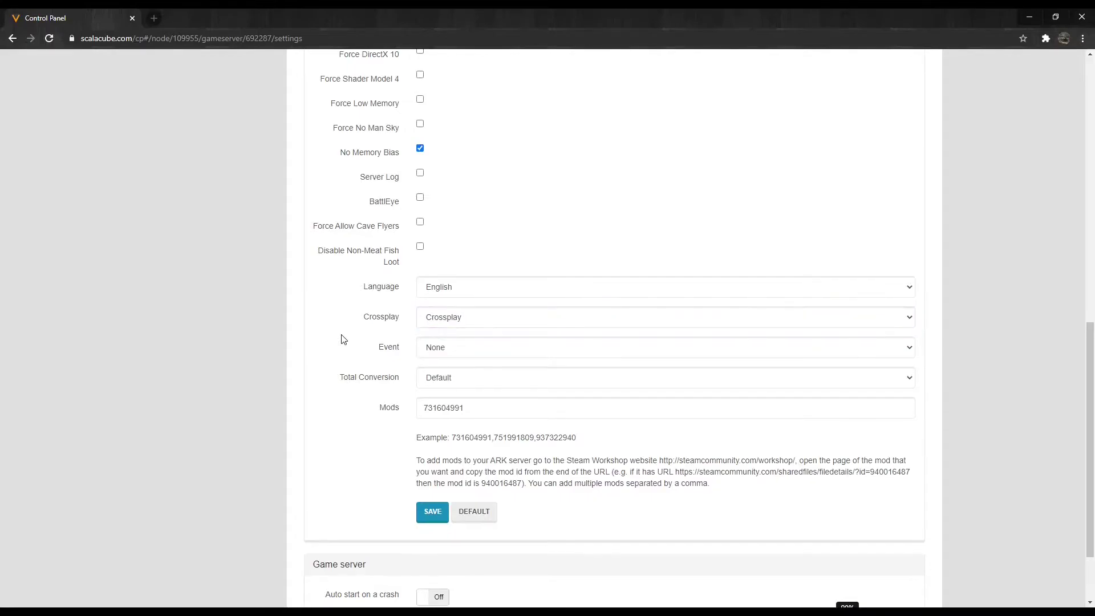
pyautogui.scroll(-1, 342, 342)
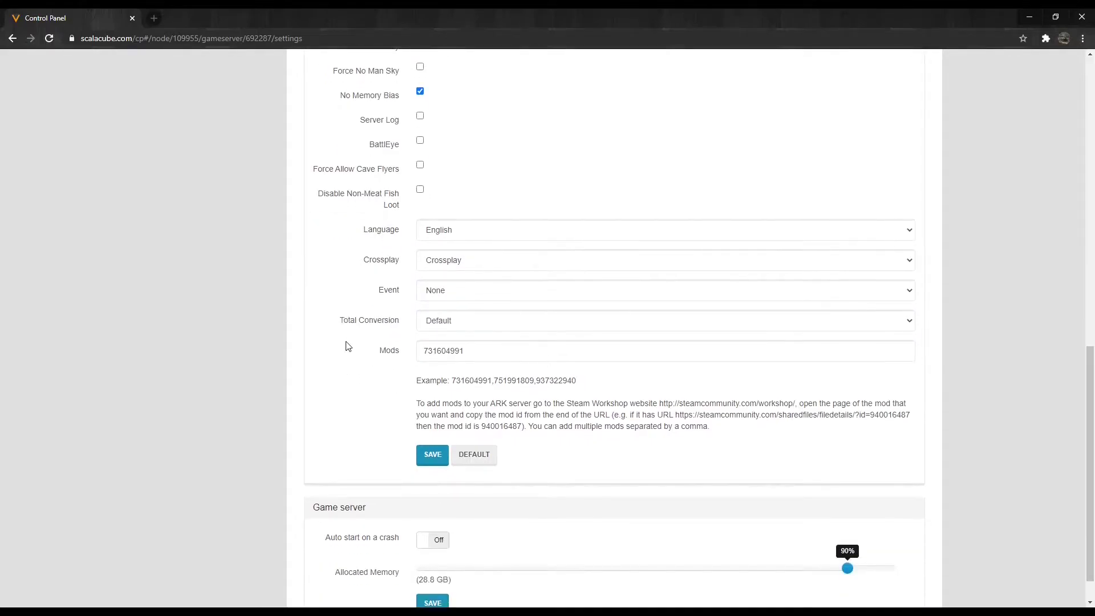
pyautogui.click(428, 457)
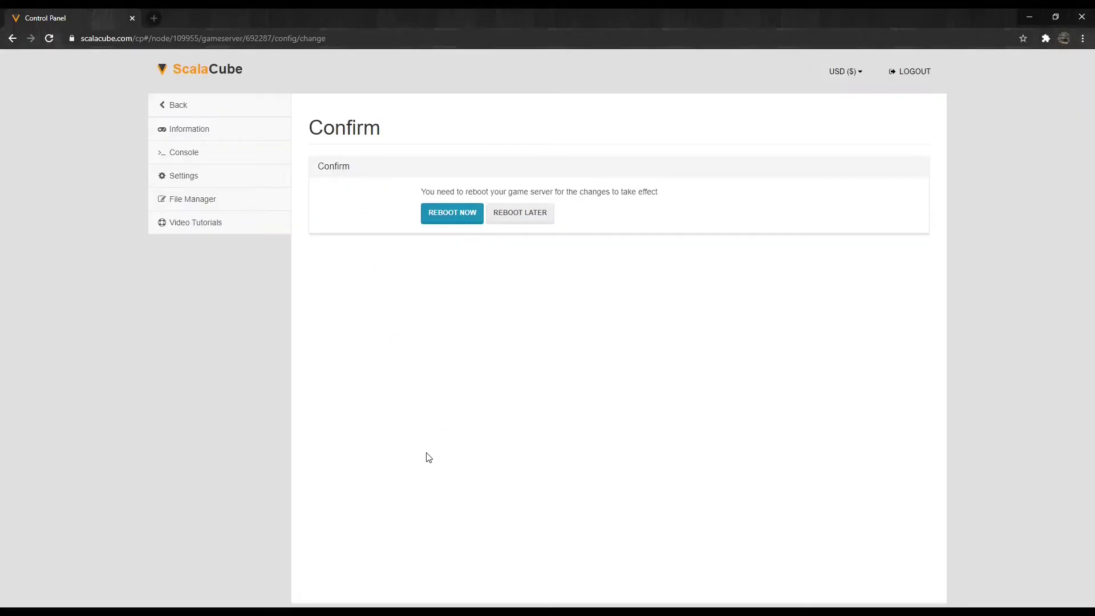
pyautogui.click(448, 224)
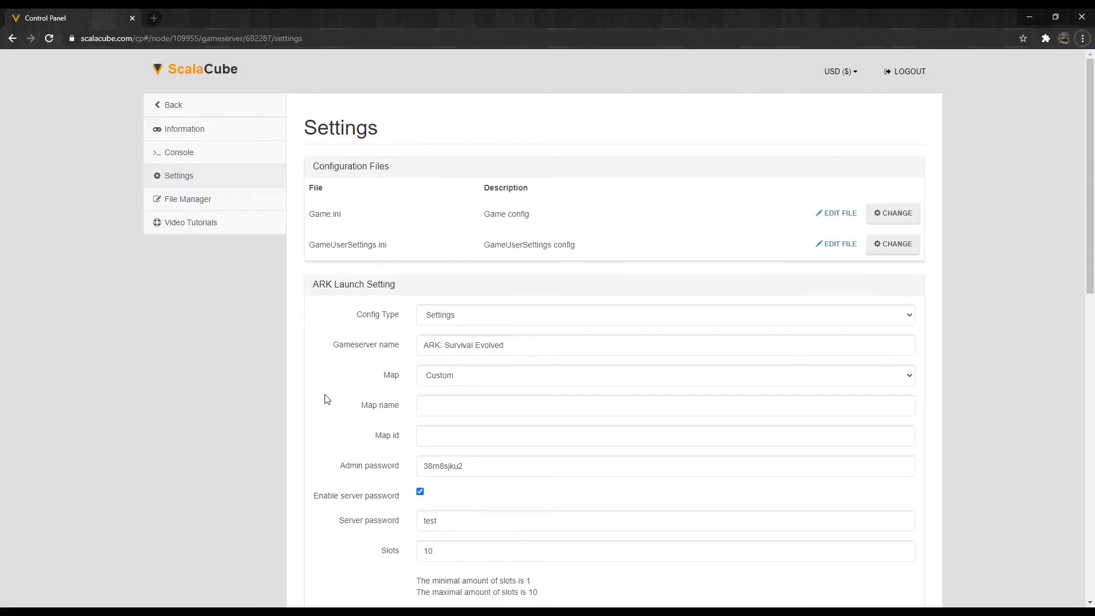
# Use the sidebar Back link to return to the Game servers page.
pyautogui.click(204, 107)
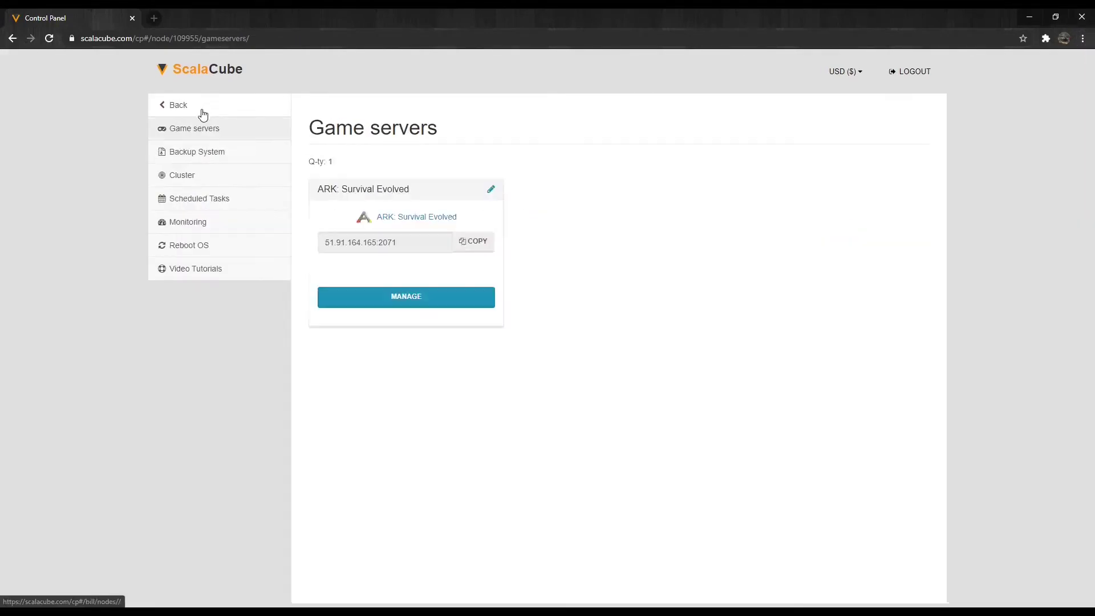